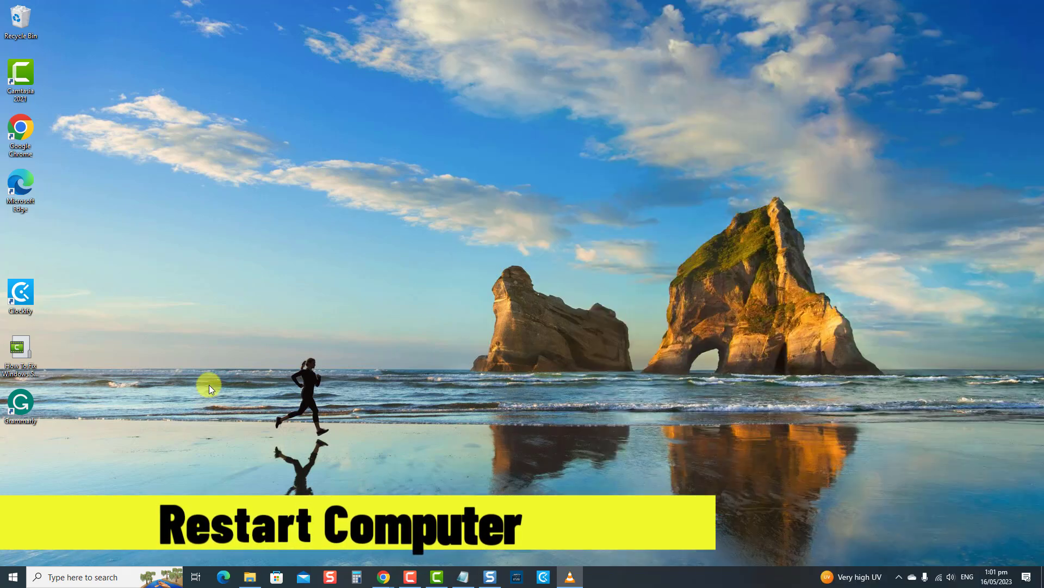
# Restart the computer from the Start menu's power options.
pyautogui.click(13, 577)
pyautogui.click(13, 552)
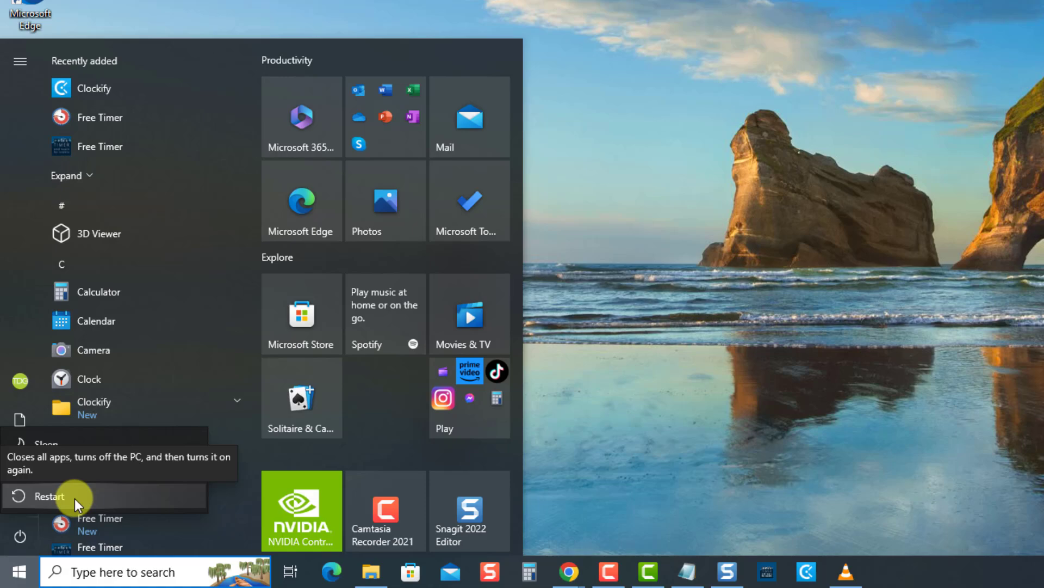
pyautogui.click(74, 498)
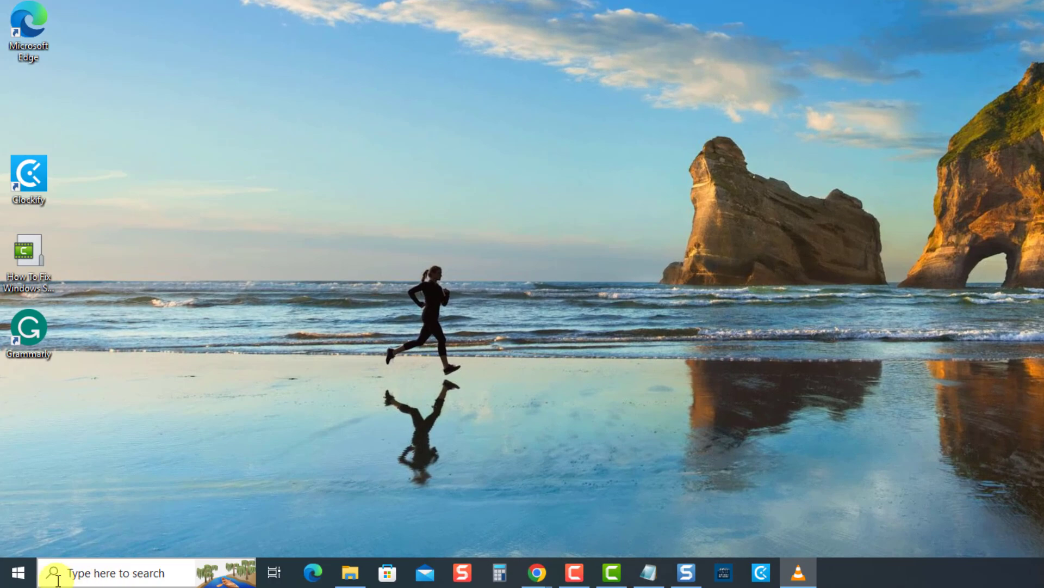
# Check for updates under Settings > Update & Security until Windows Update reports 'You're up to date'.
pyautogui.click(15, 579)
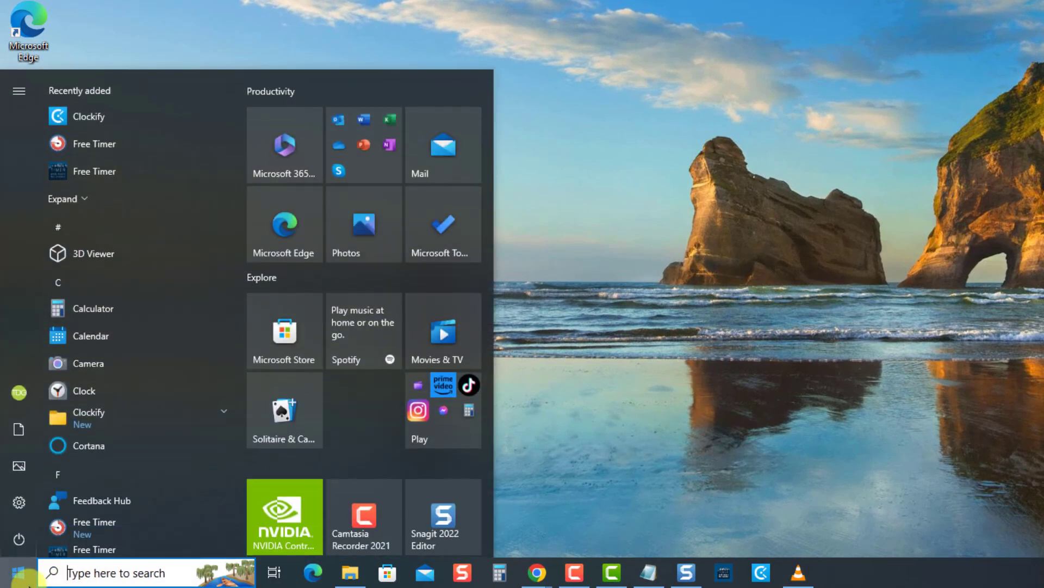
pyautogui.click(19, 502)
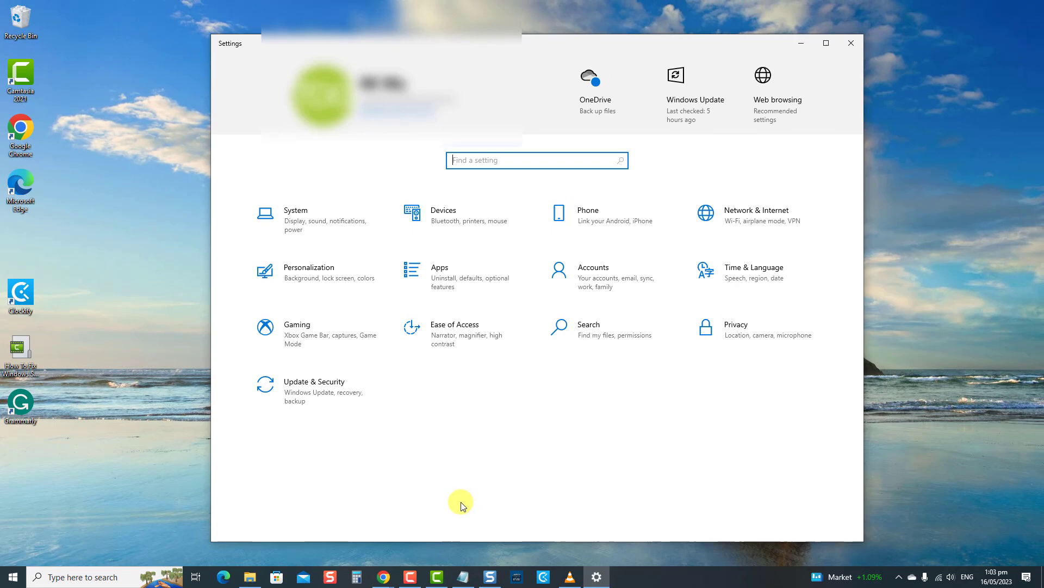
pyautogui.click(348, 396)
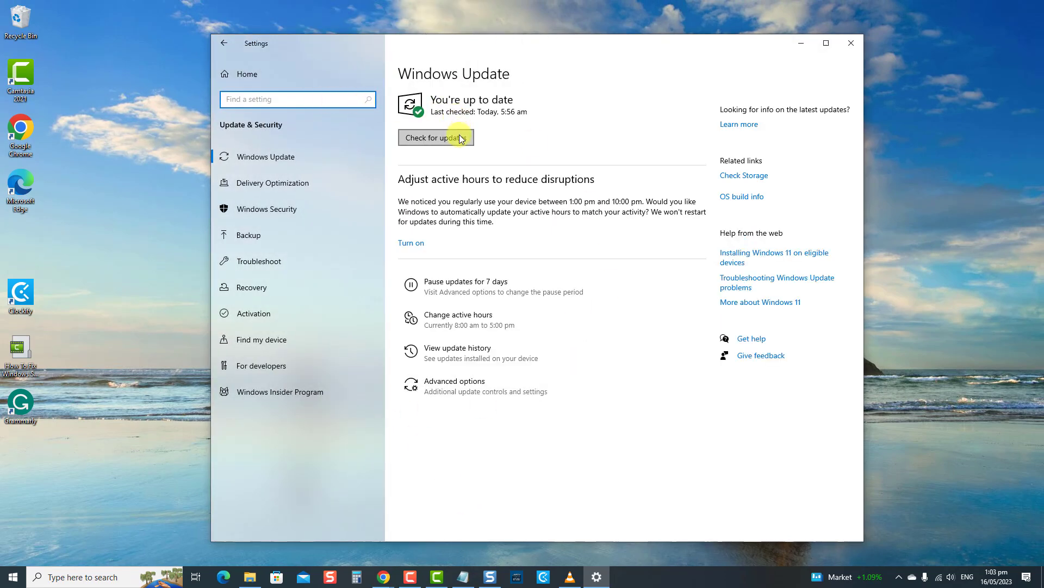
pyautogui.click(458, 138)
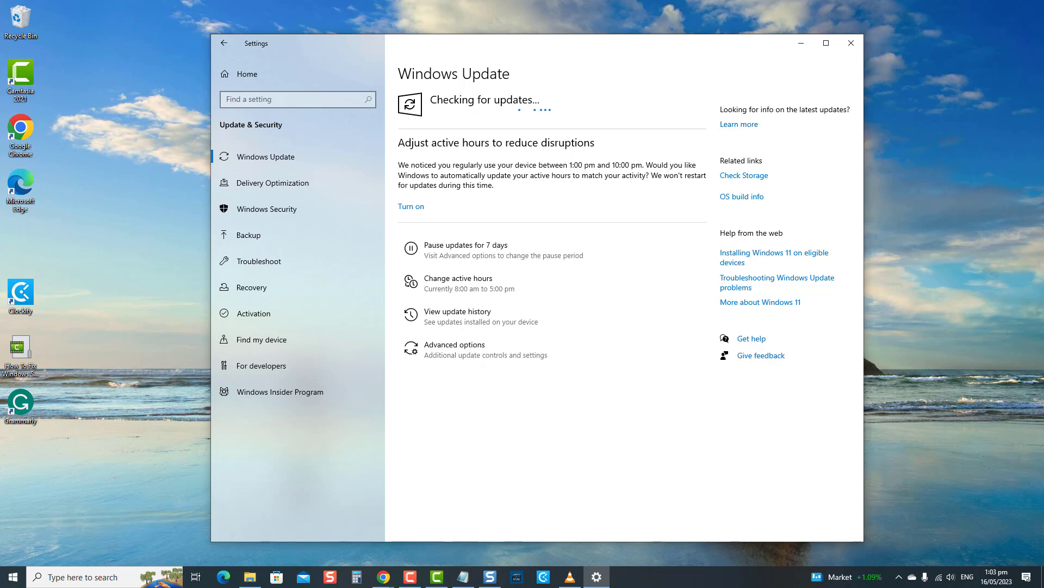
pyautogui.press('F10')
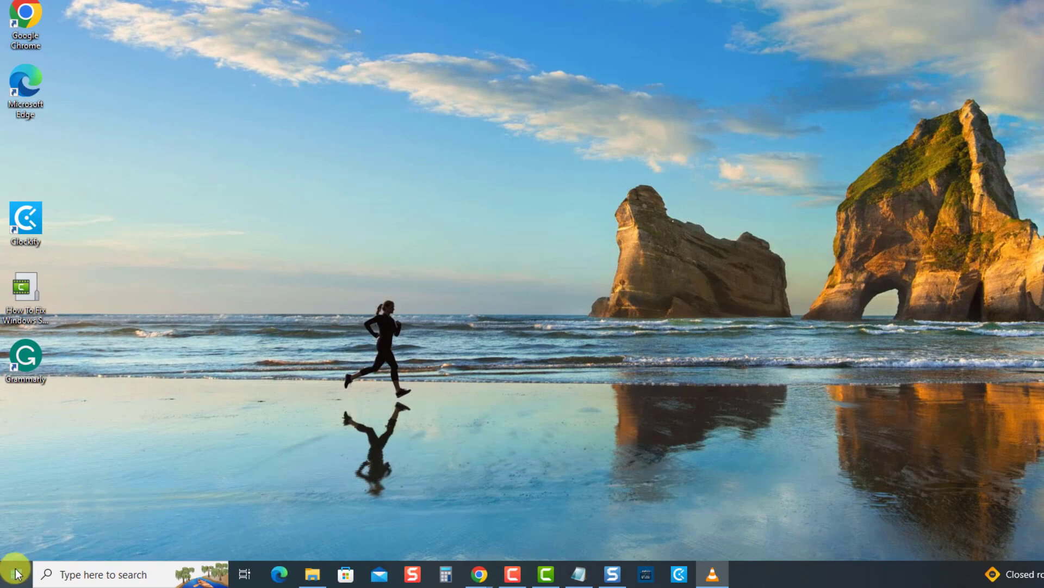
# Show the Start menu's power options, then dismiss the menus without choosing anything.
pyautogui.click(17, 574)
pyautogui.click(17, 544)
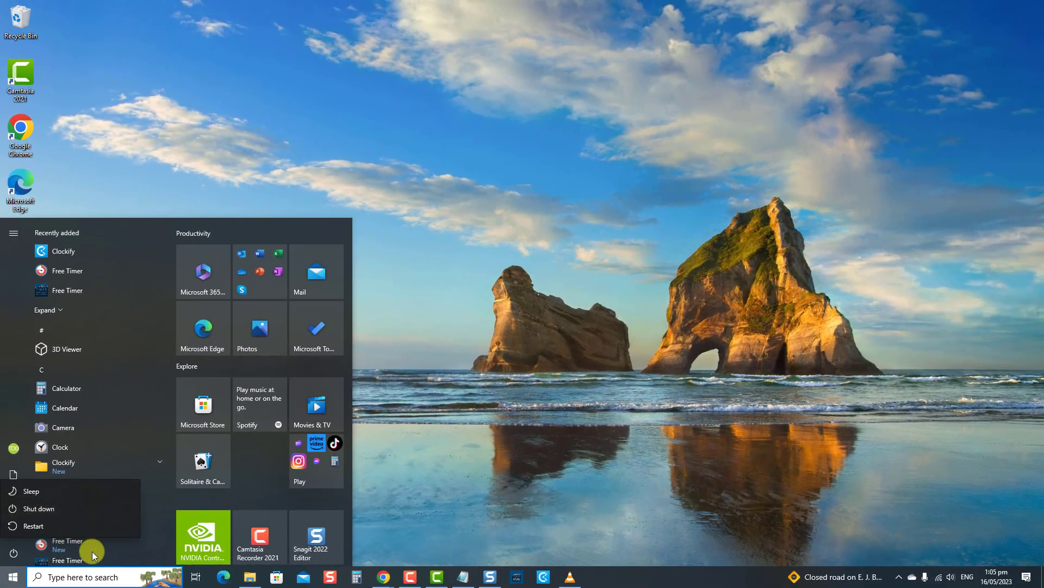
pyautogui.press('Escape')
pyautogui.press('Escape')
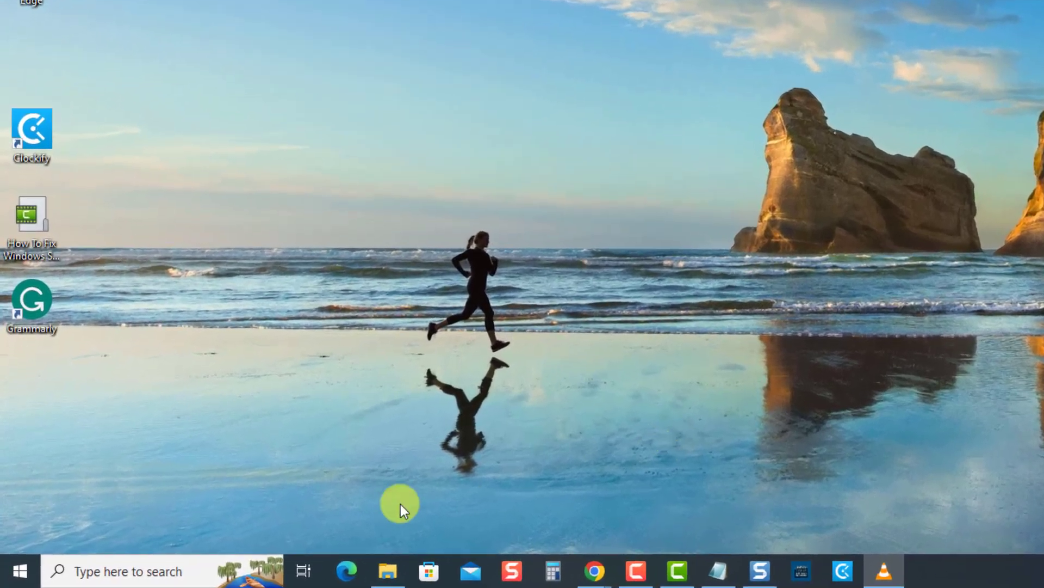
# Open Command Prompt as administrator and run sfc /scannow.
pyautogui.click(122, 580)
pyautogui.write('command prompt')
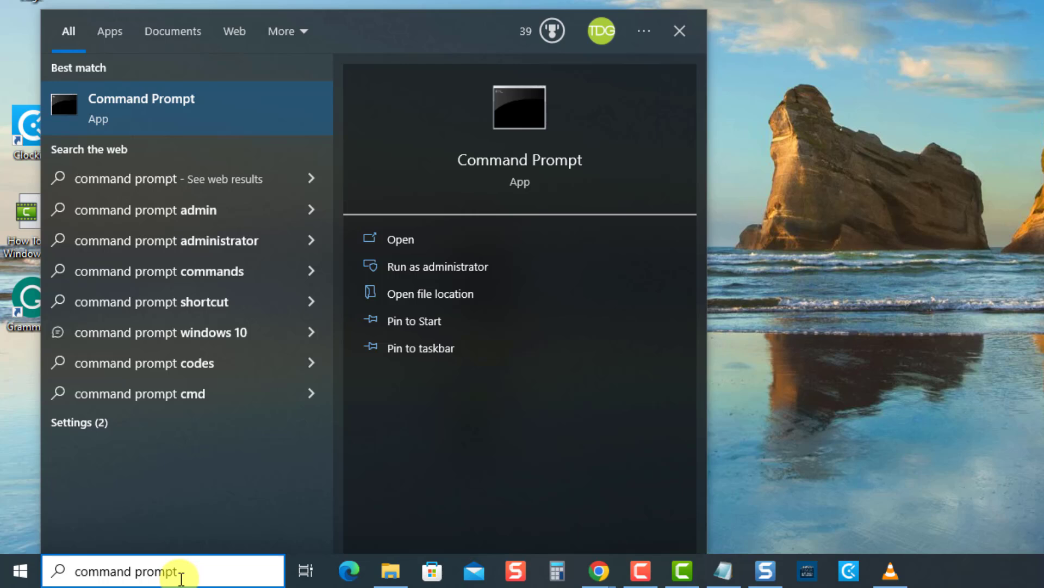
pyautogui.click(479, 267)
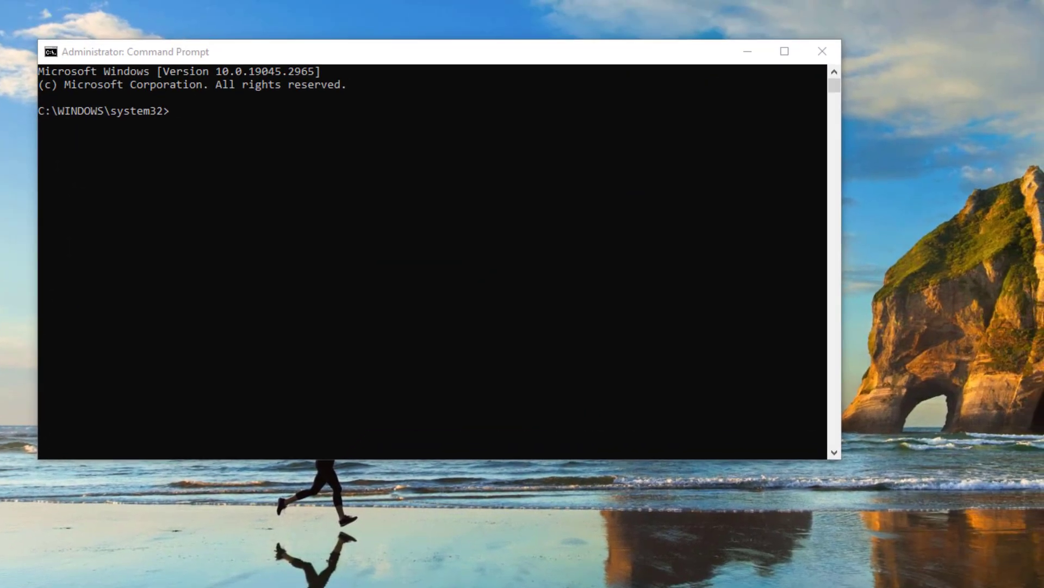
pyautogui.click(172, 114)
pyautogui.write('sfc/scannow')
pyautogui.press('Return')
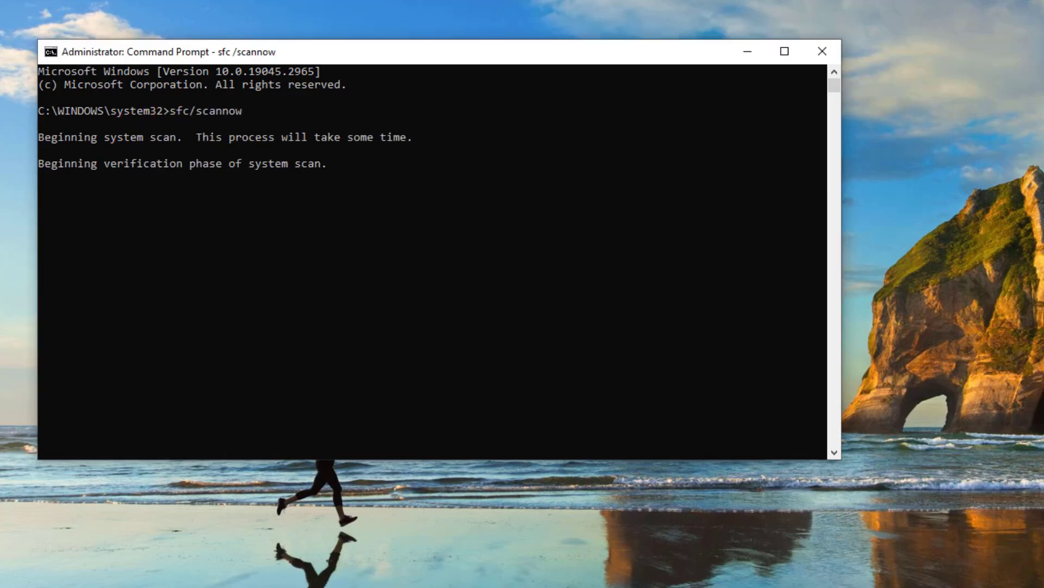
# Run dism.exe /online /Cleanup-Image /RestoreHealth in the elevated console.
pyautogui.click(824, 426)
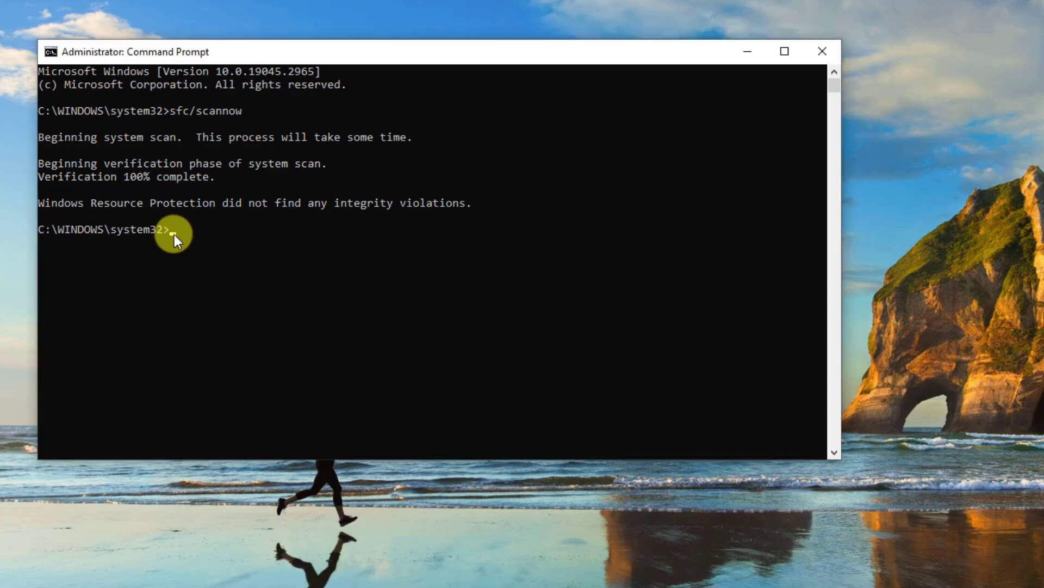
pyautogui.write('dism.exe /online /Cleanup-Image /RestoreHealth')
pyautogui.press('Return')
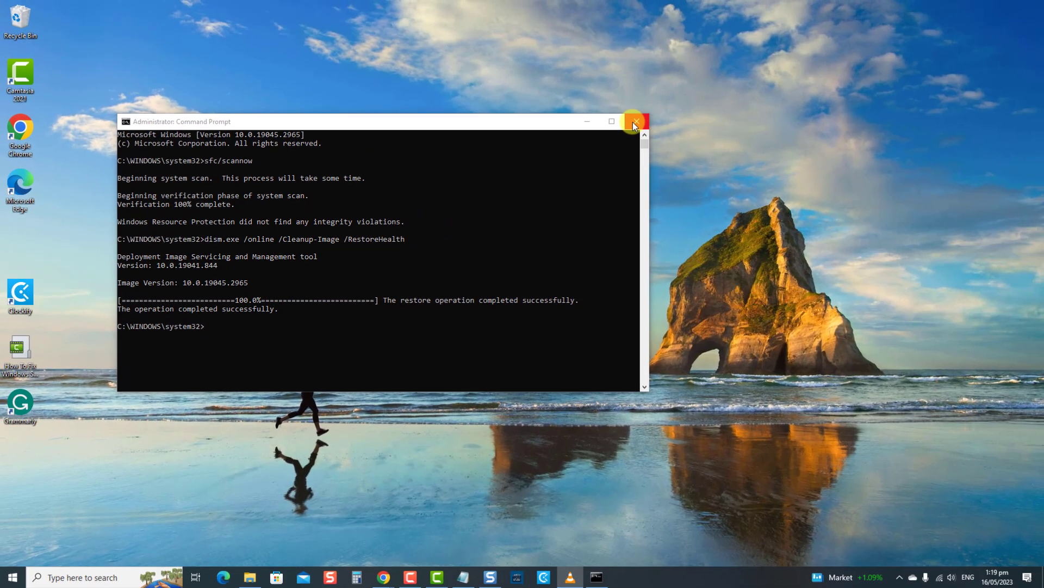
# Close Command Prompt and restart the PC via Start > Power > Restart.
pyautogui.click(822, 51)
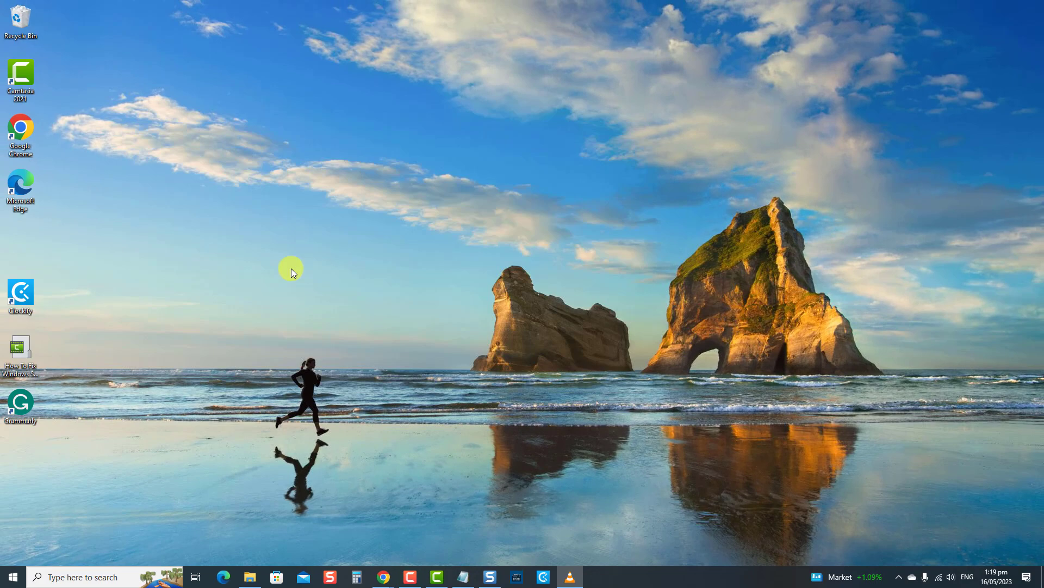
pyautogui.click(13, 577)
pyautogui.click(12, 543)
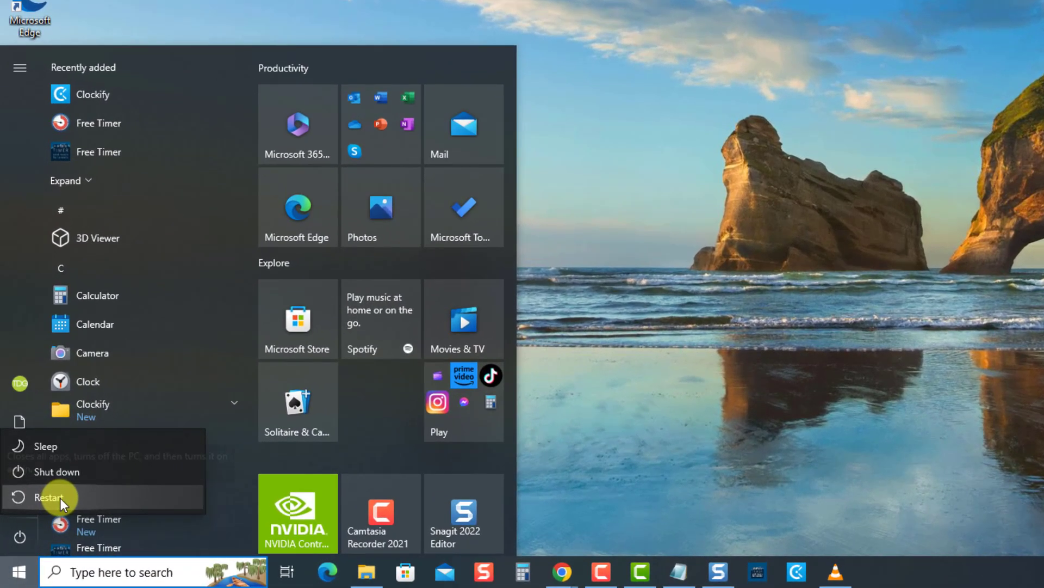
pyautogui.click(799, 271)
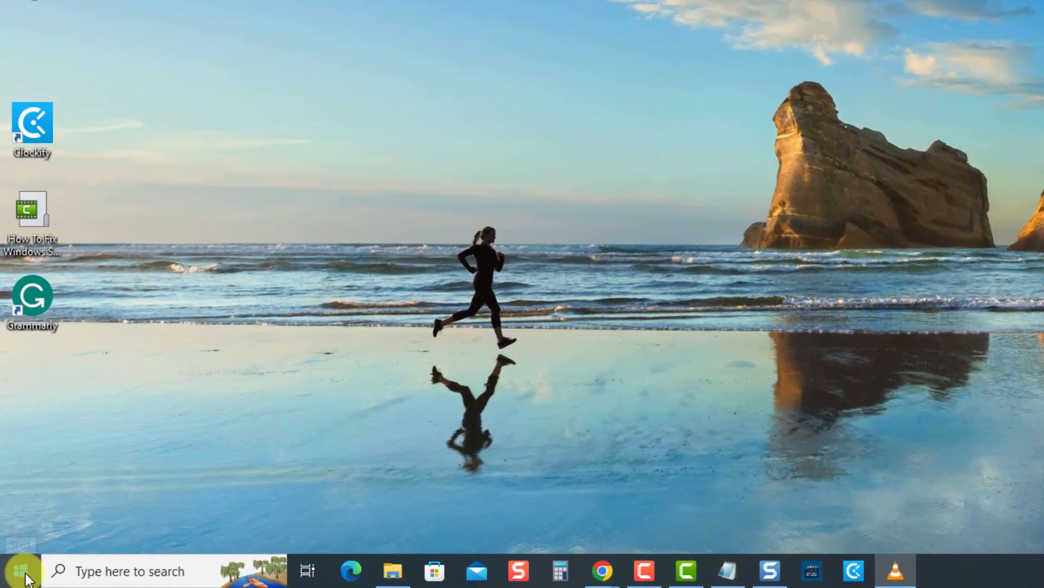
# Run the Windows Update troubleshooter from Update & Security's additional troubleshooters.
pyautogui.click(13, 576)
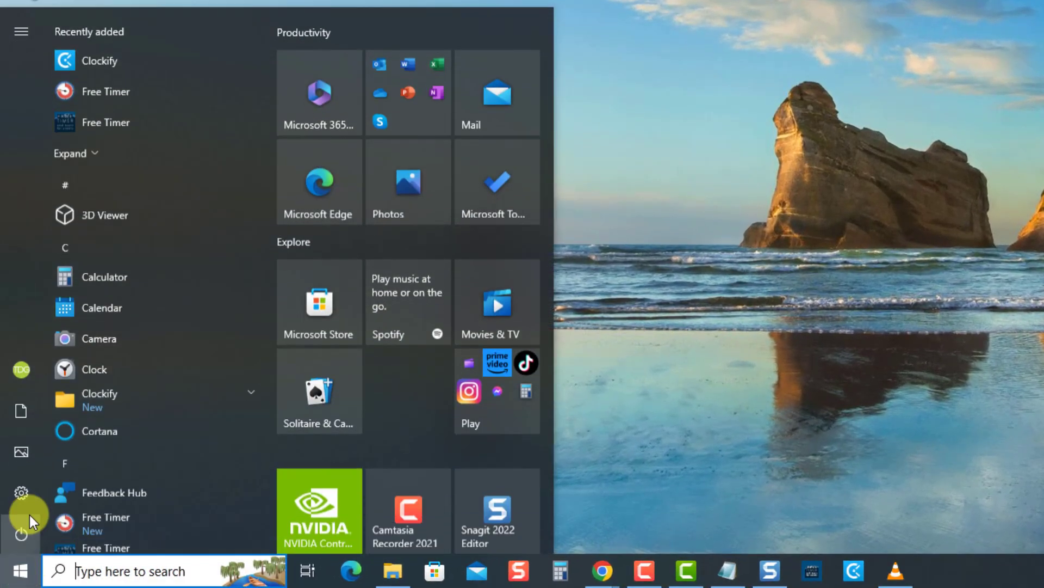
pyautogui.click(26, 496)
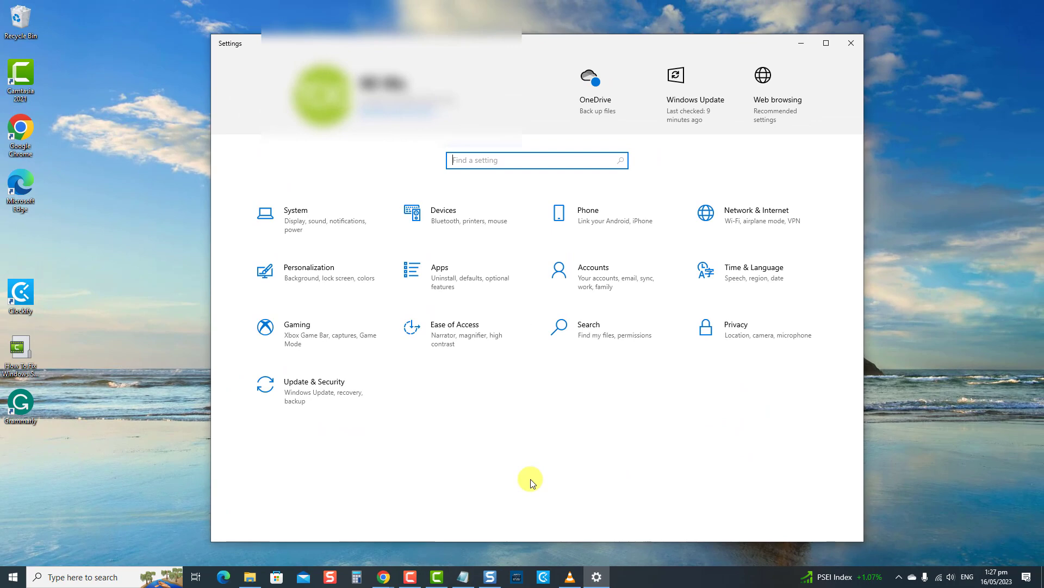
pyautogui.click(316, 406)
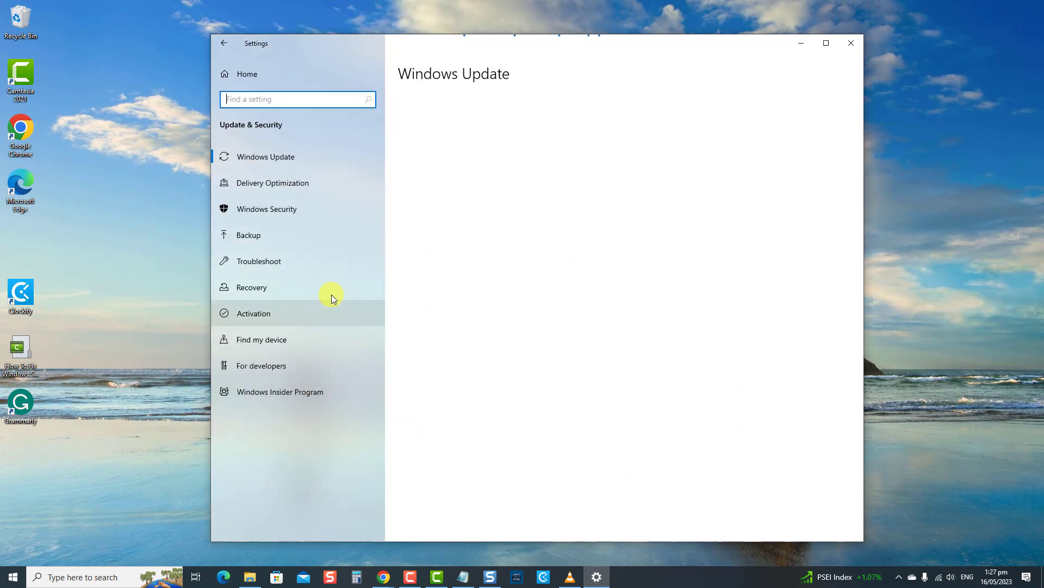
pyautogui.click(296, 261)
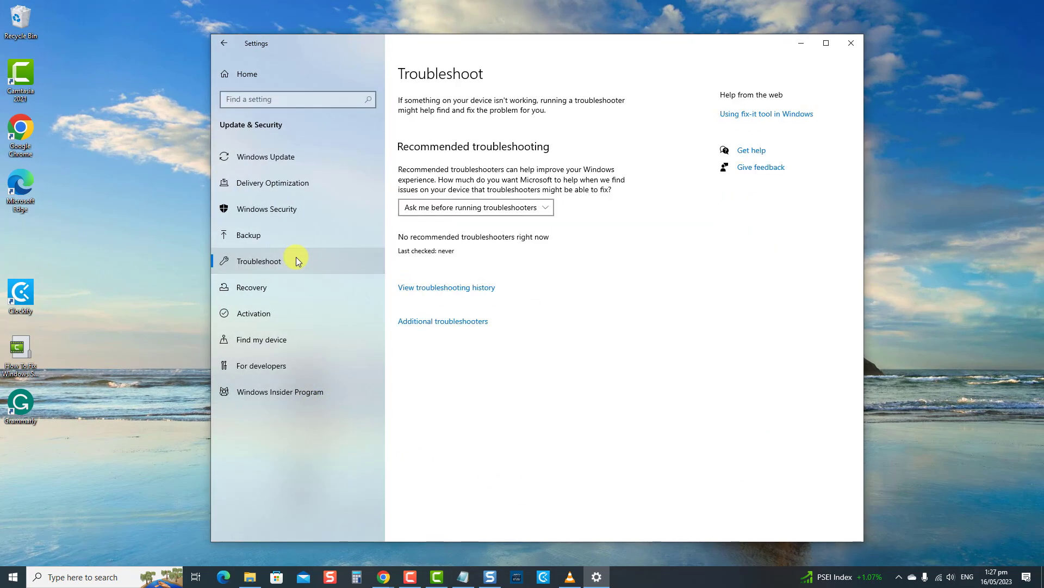
pyautogui.click(445, 321)
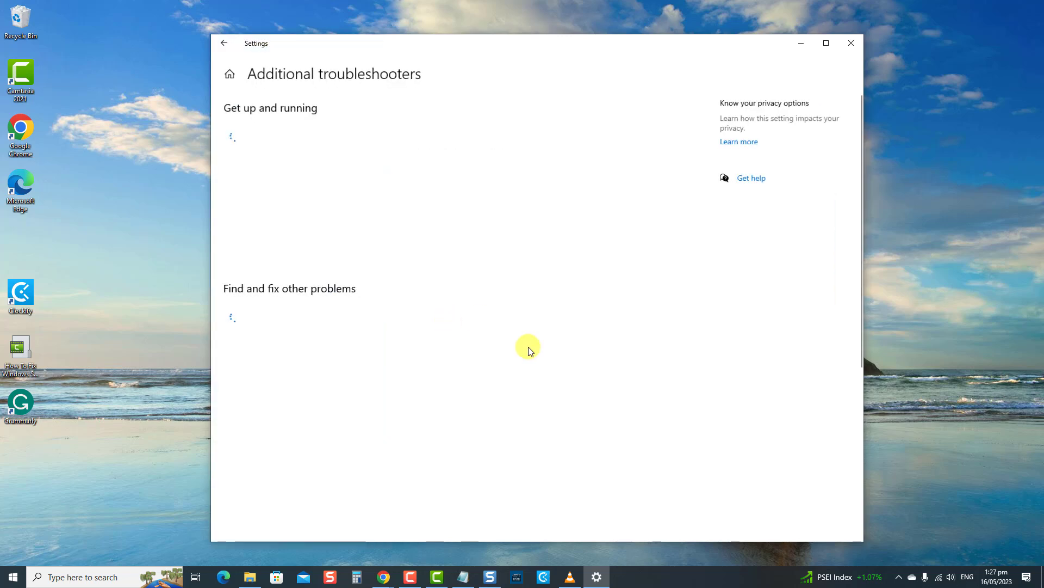
pyautogui.click(373, 244)
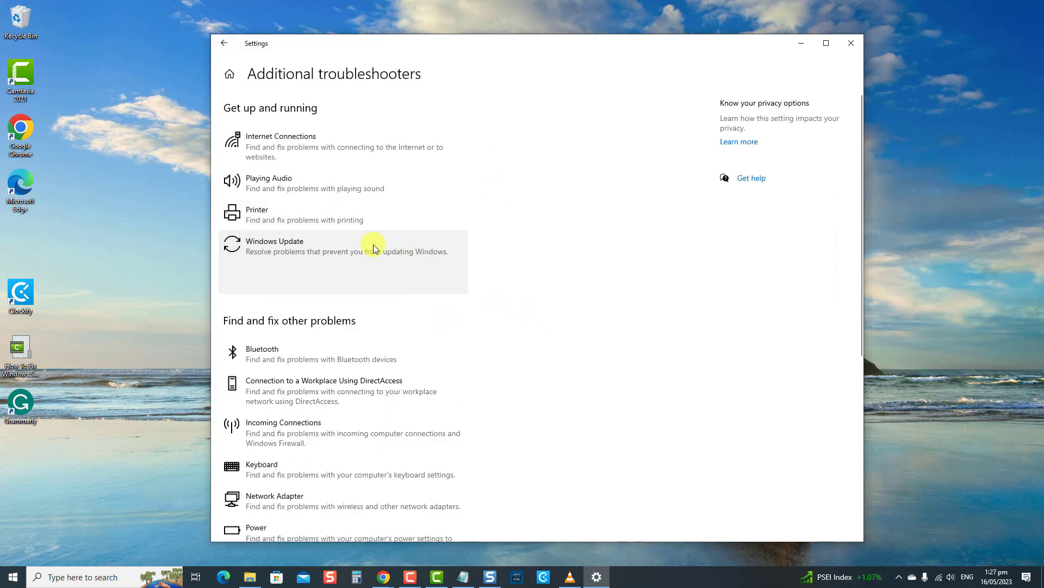
pyautogui.click(411, 280)
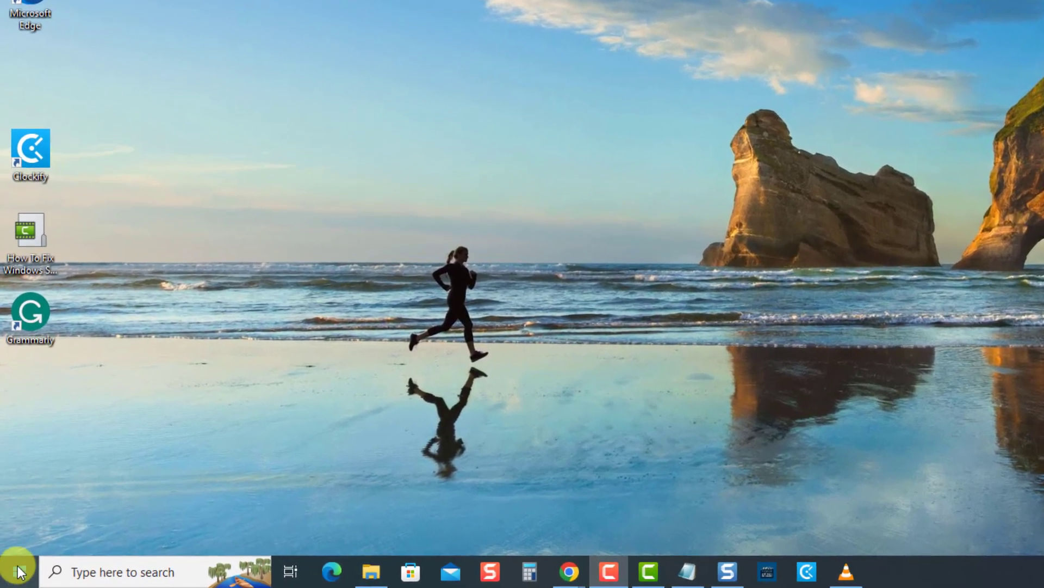
# Reboot Windows using Restart in the Start menu's Power options.
pyautogui.click(19, 571)
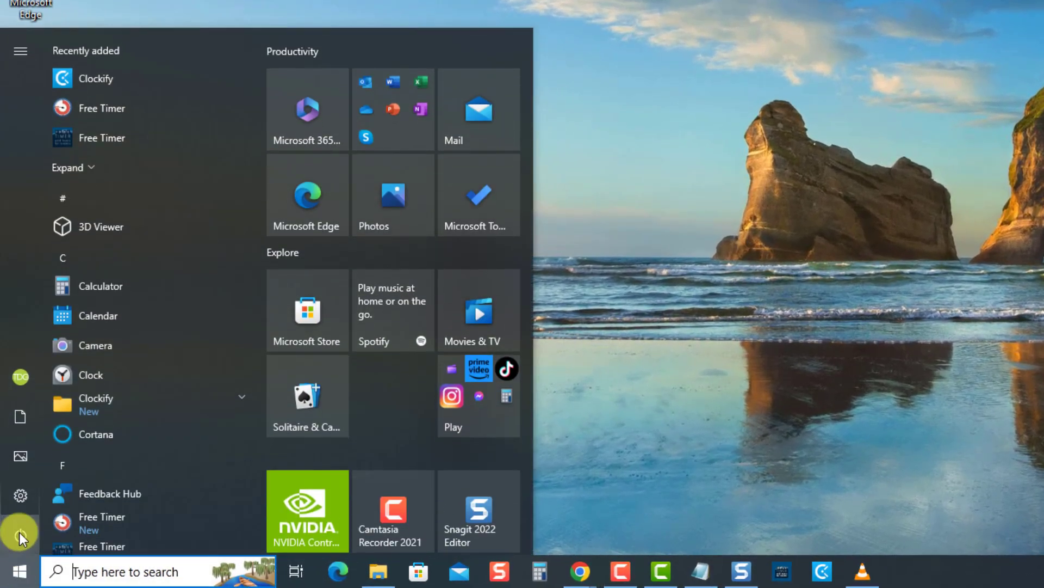
pyautogui.click(18, 533)
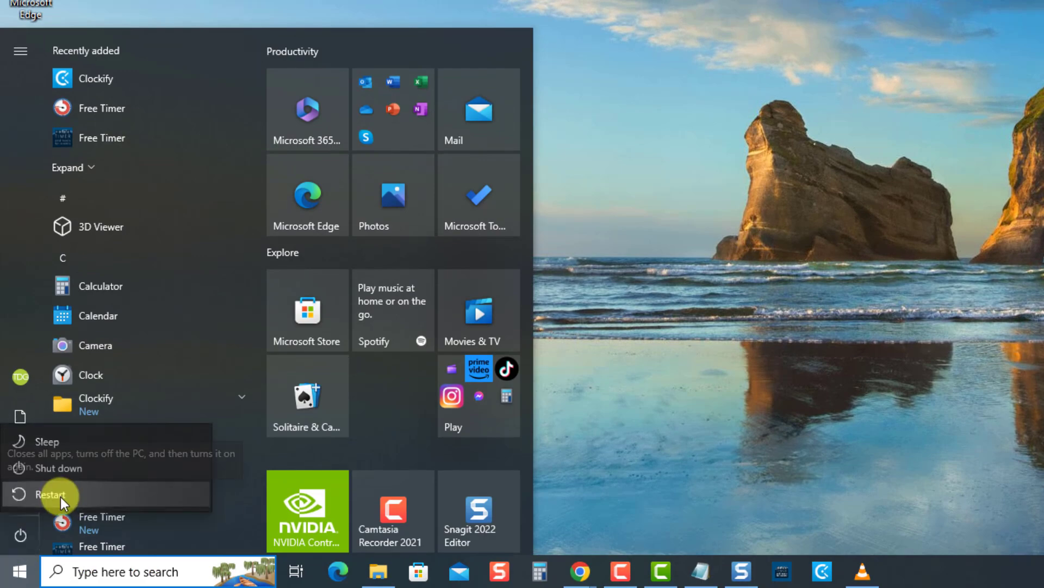
pyautogui.click(1039, 203)
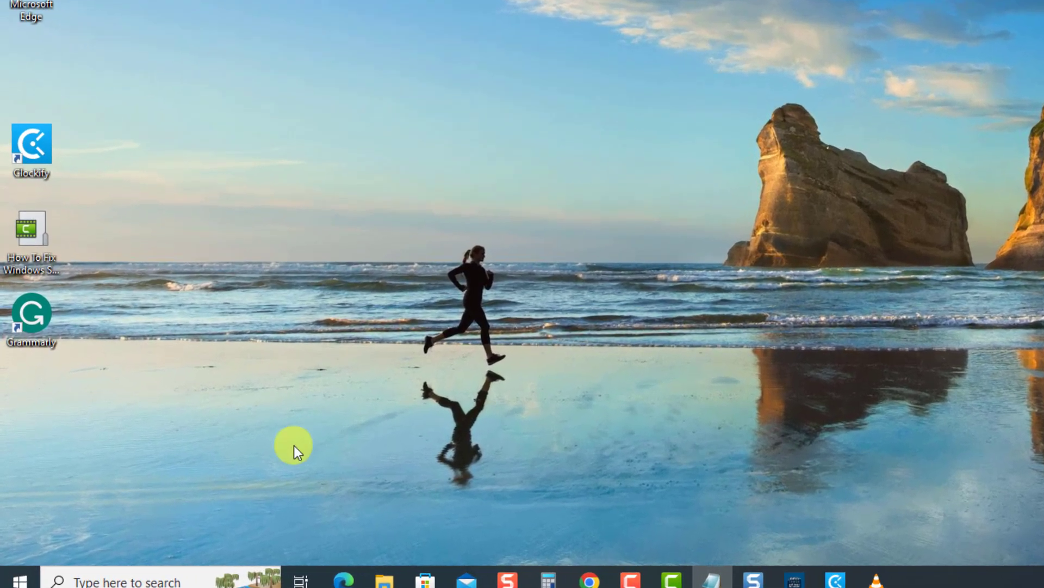
# Search for 'command prompt' and launch it as administrator.
pyautogui.click(169, 579)
pyautogui.write('command prompt')
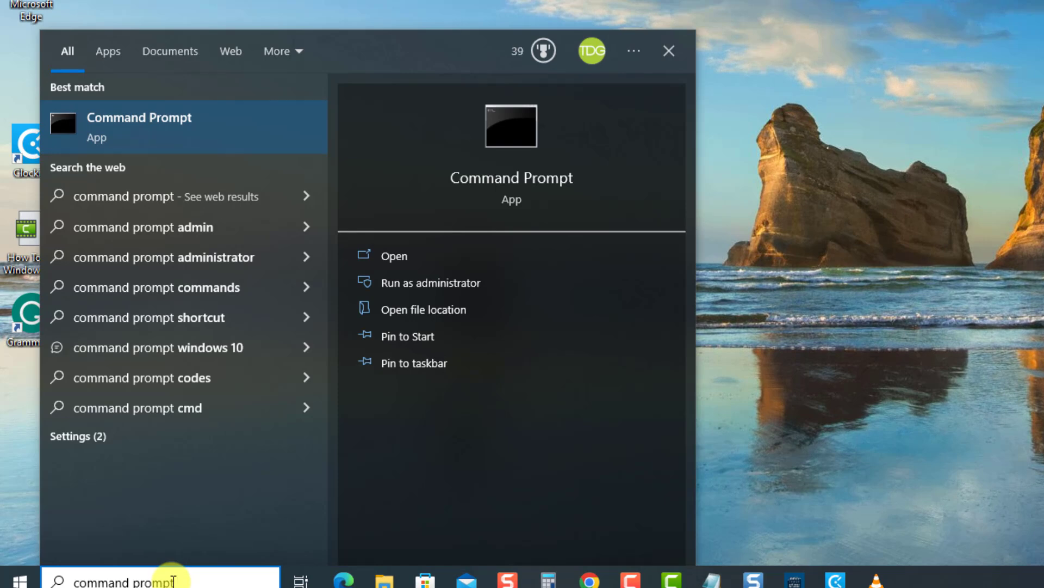
pyautogui.click(470, 285)
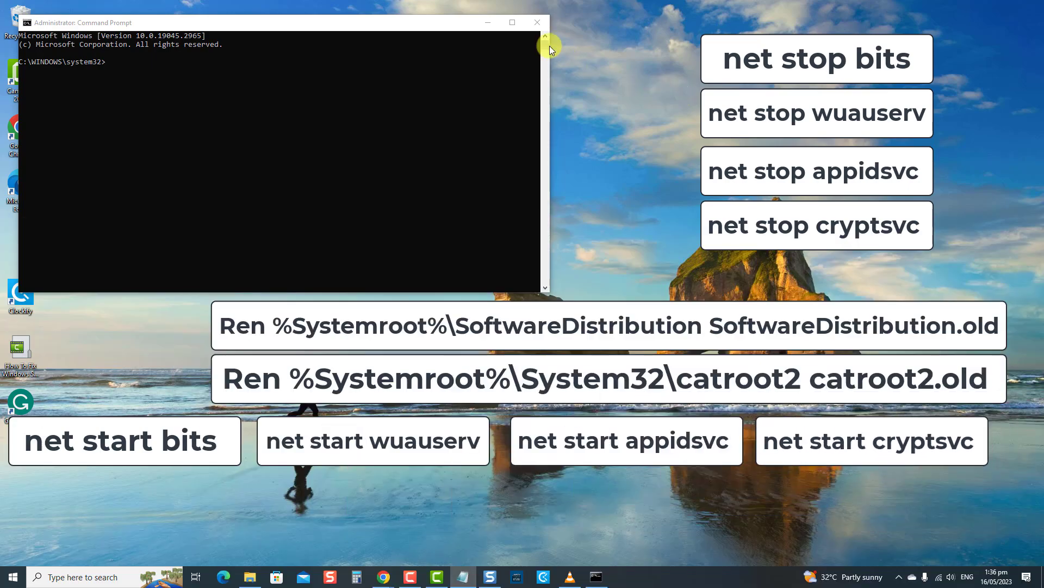
# Close the administrator Command Prompt window.
pyautogui.click(536, 22)
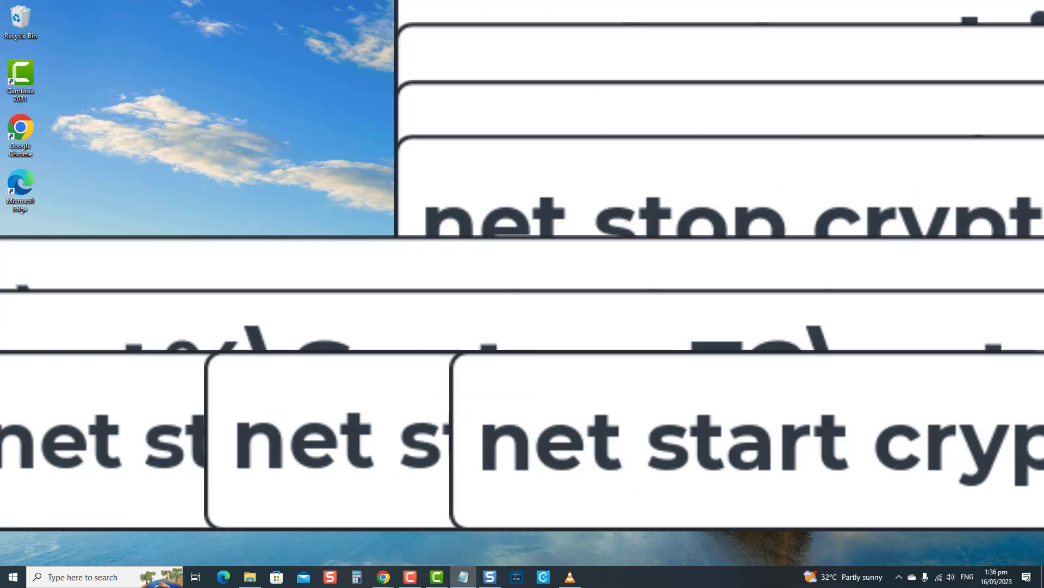